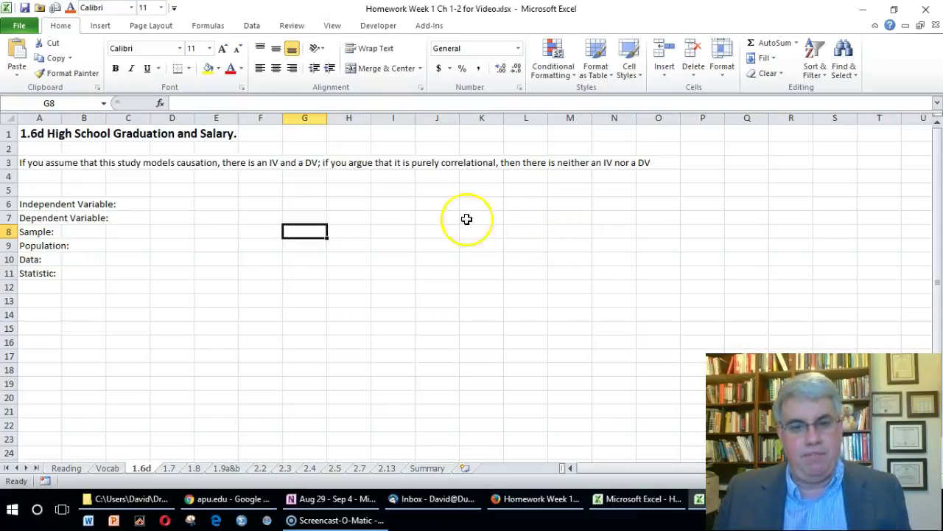
# Label cell E5 'model:'
pyautogui.click(214, 191)
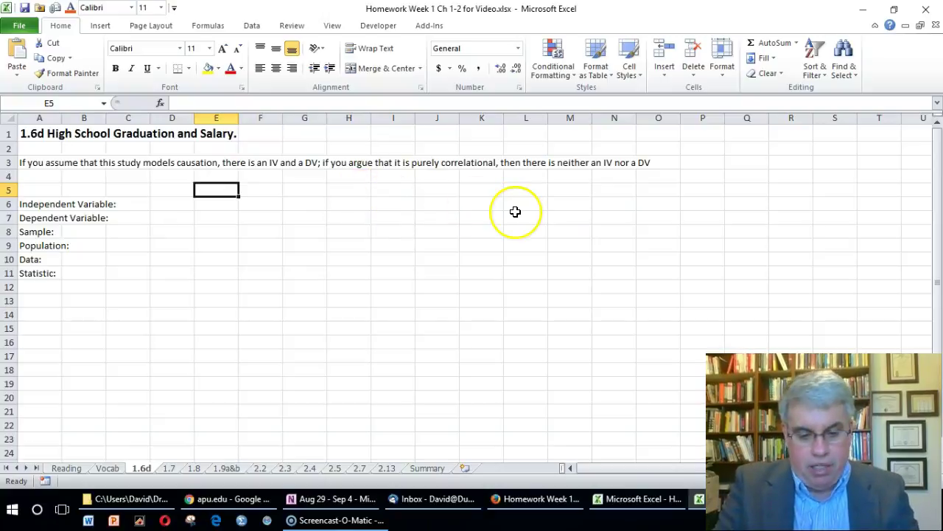
pyautogui.write(',p')
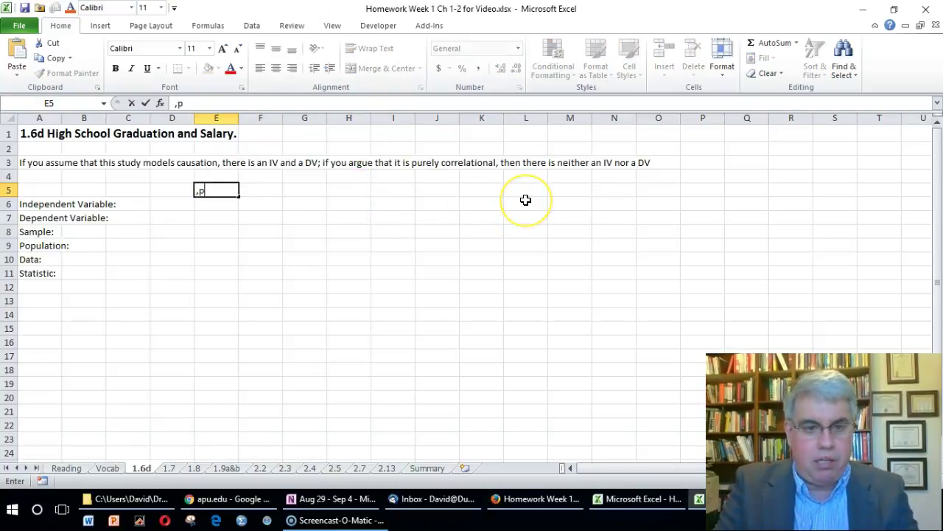
pyautogui.press('BackSpace')
pyautogui.write(',')
pyautogui.press('BackSpace')
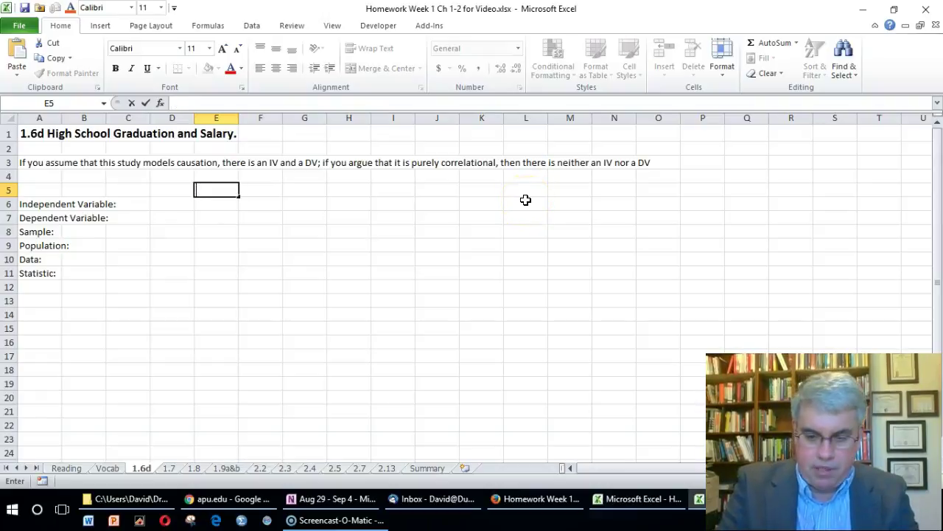
pyautogui.write('mofr')
pyautogui.press('BackSpace')
pyautogui.press('BackSpace')
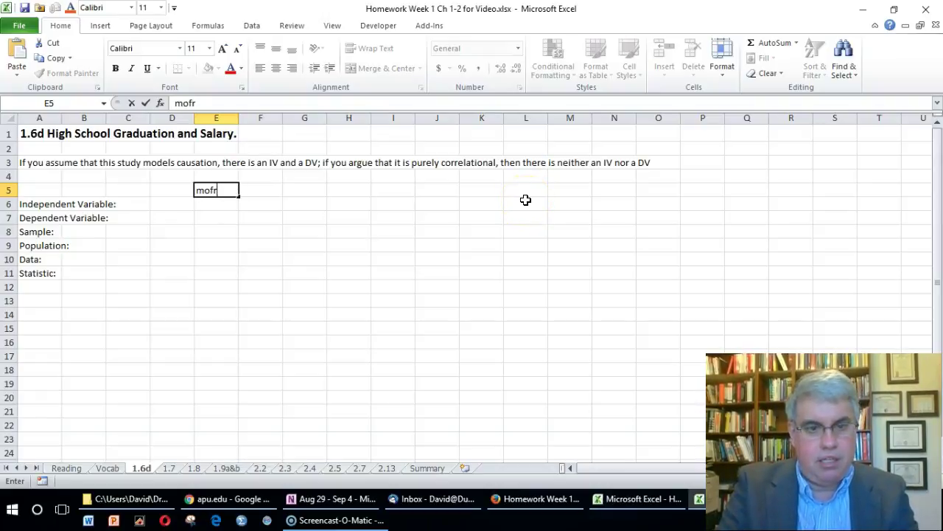
pyautogui.write('del:')
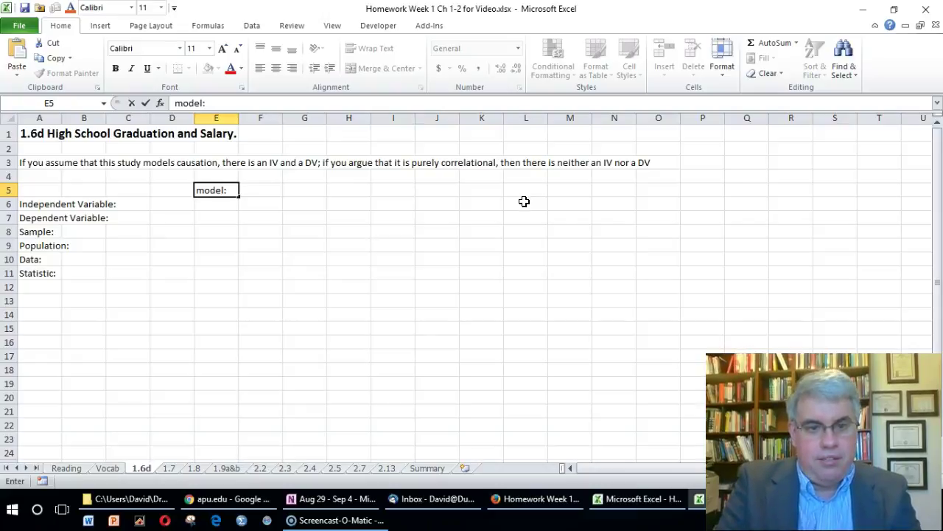
pyautogui.press('Tab')
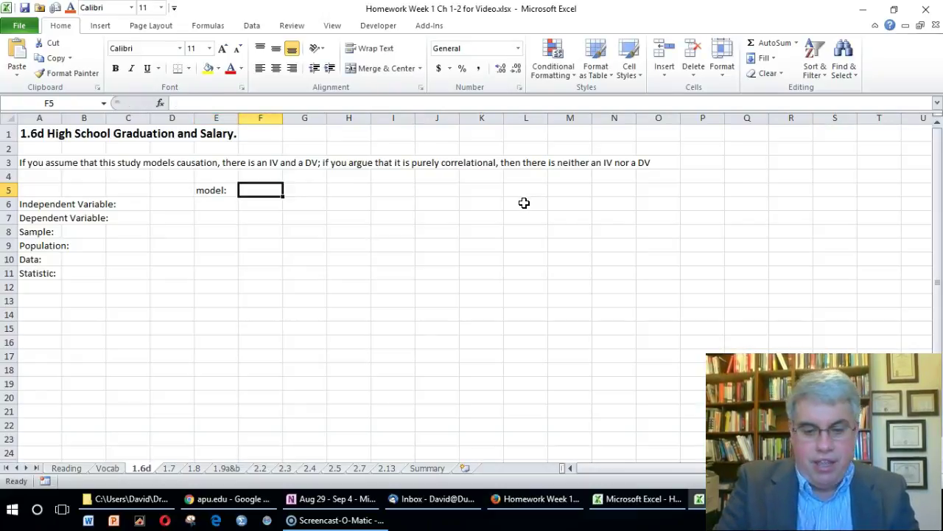
# Enter the model 'Education => Salary' in F5
pyautogui.write('Education')
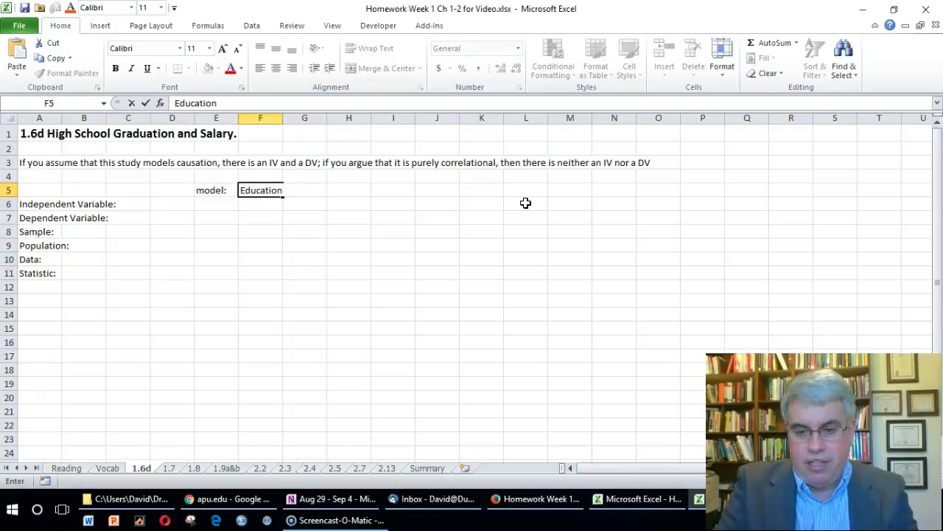
pyautogui.write(' =>')
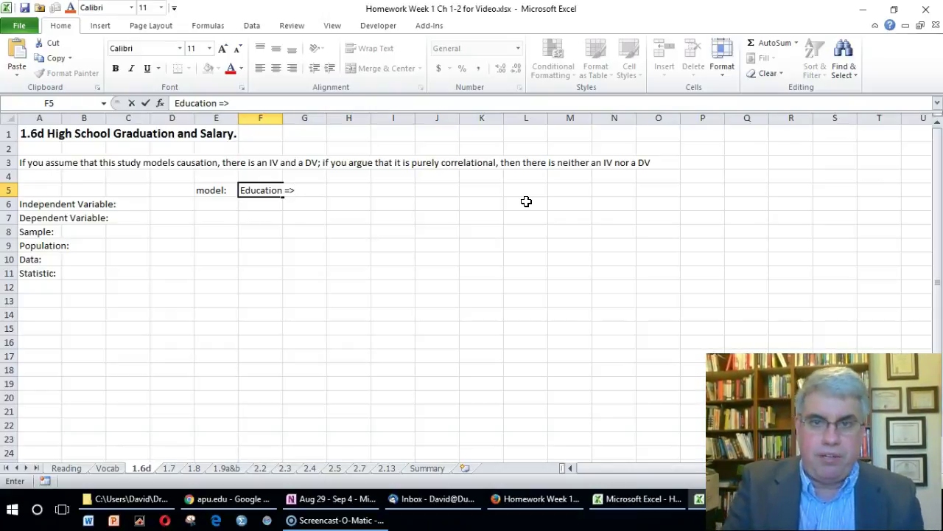
pyautogui.click(531, 197)
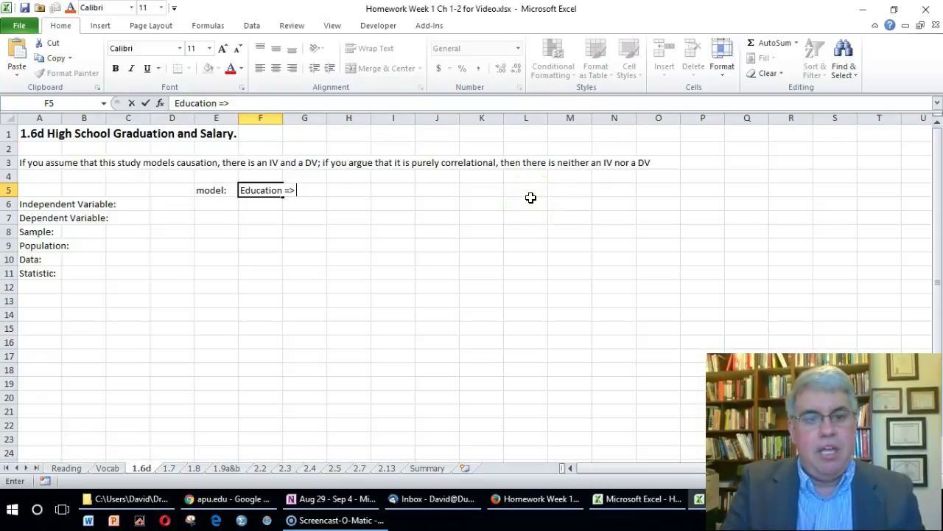
pyautogui.write('Sala')
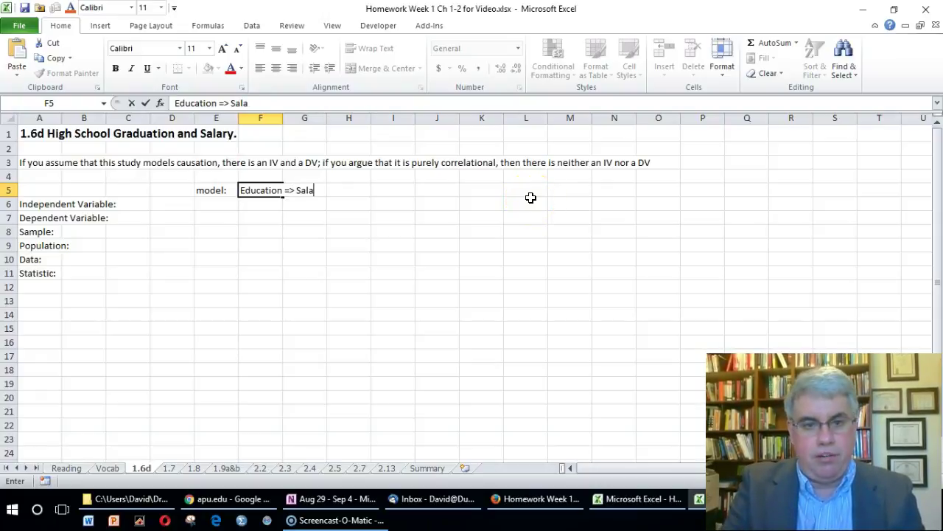
pyautogui.write('ry')
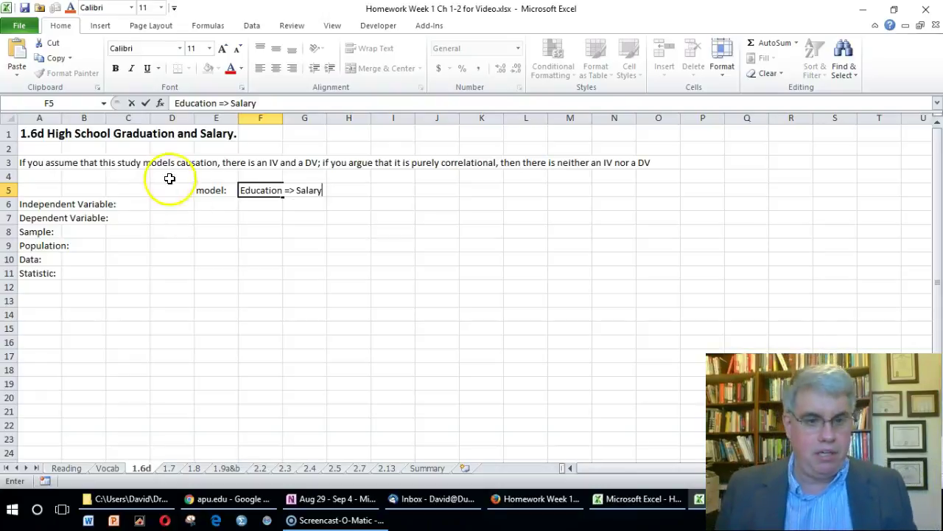
# Enter 'High School Diploma' in D6 and 'Salary' in D7
pyautogui.click(179, 205)
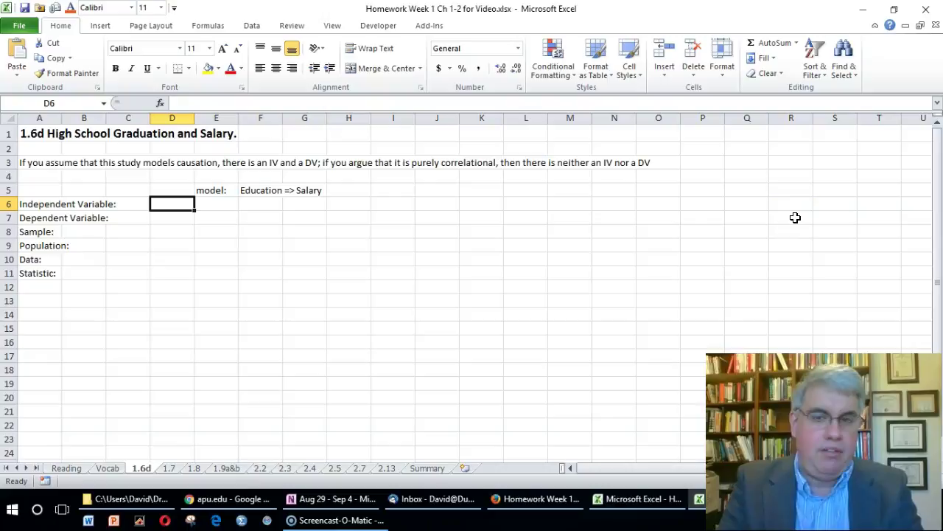
pyautogui.write('Hi')
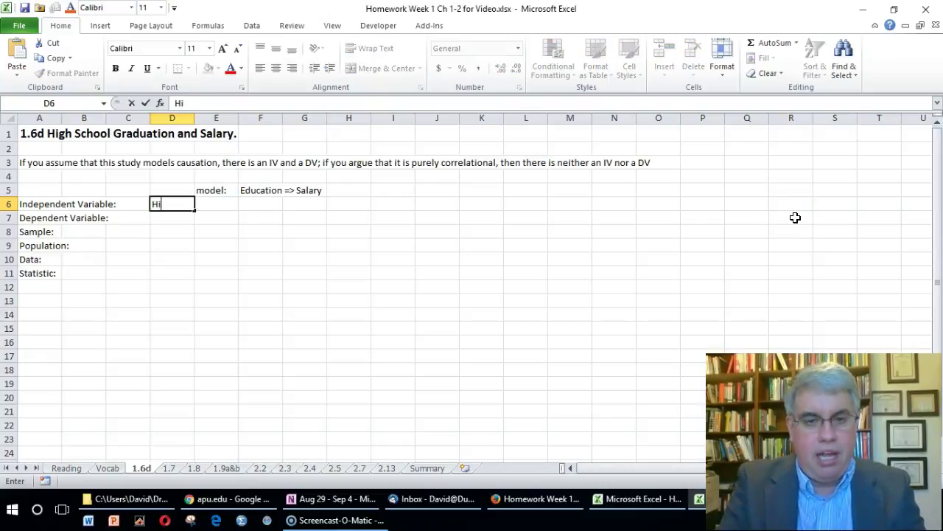
pyautogui.write('gh Schoo')
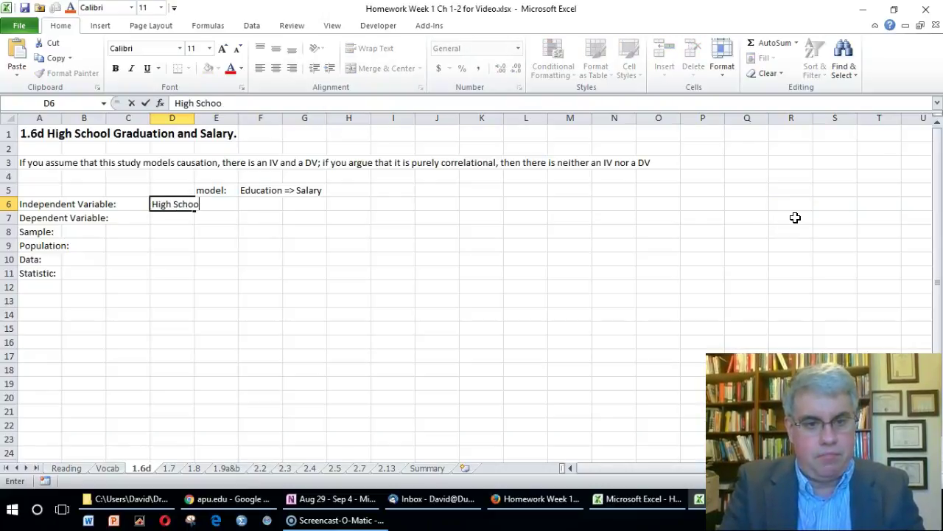
pyautogui.write('l Diploma')
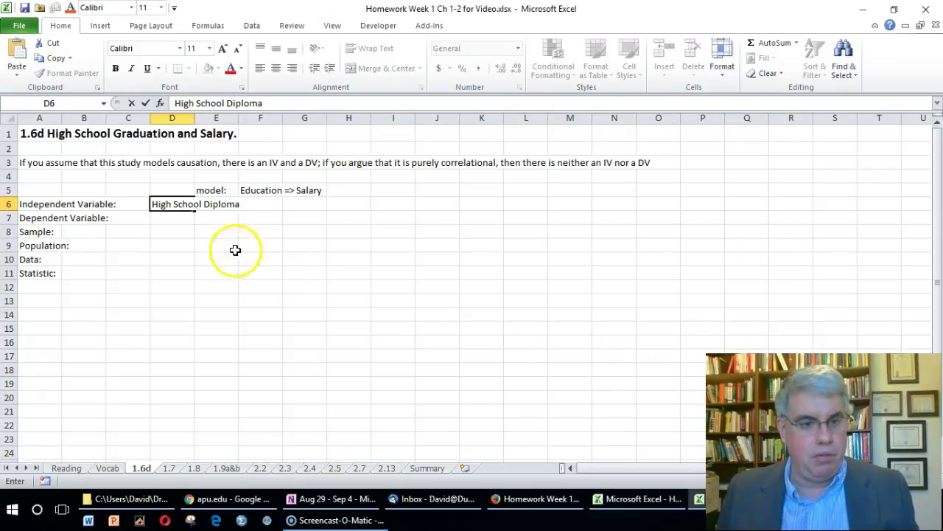
pyautogui.click(175, 218)
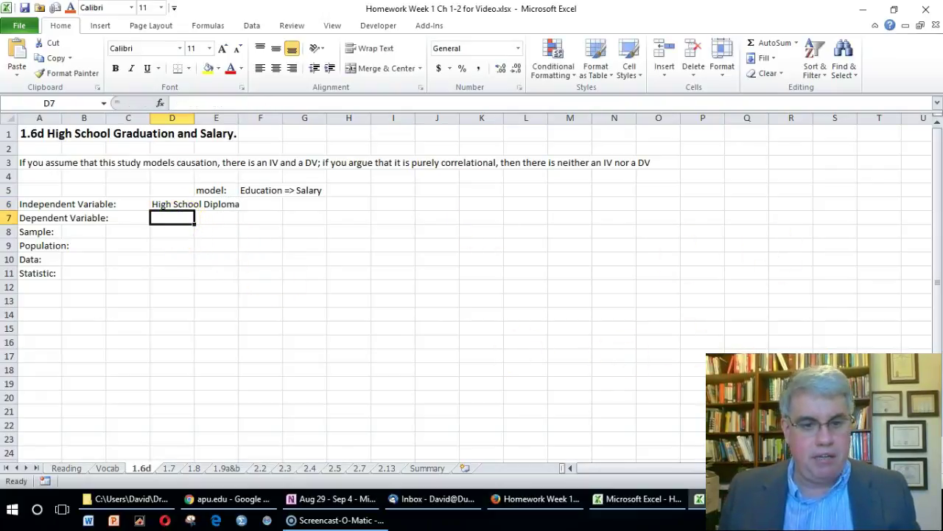
pyautogui.write('Sa')
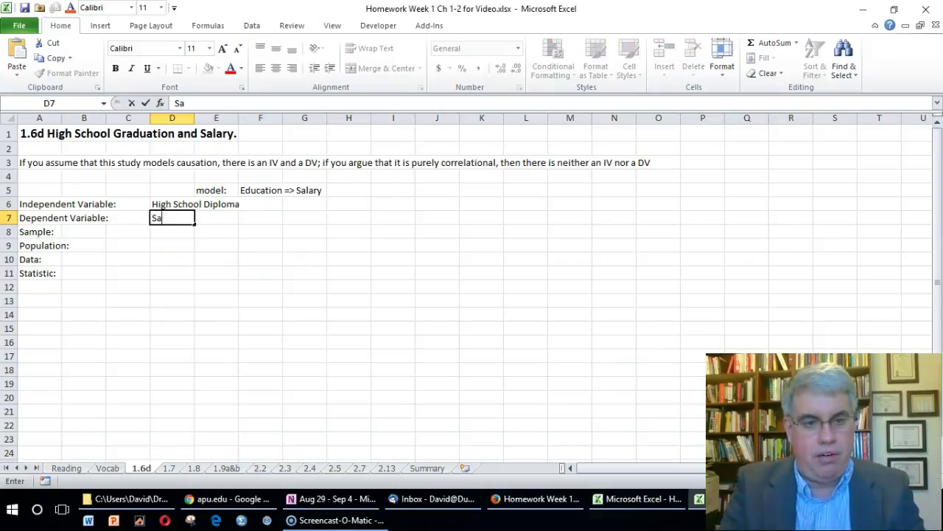
pyautogui.write('lary')
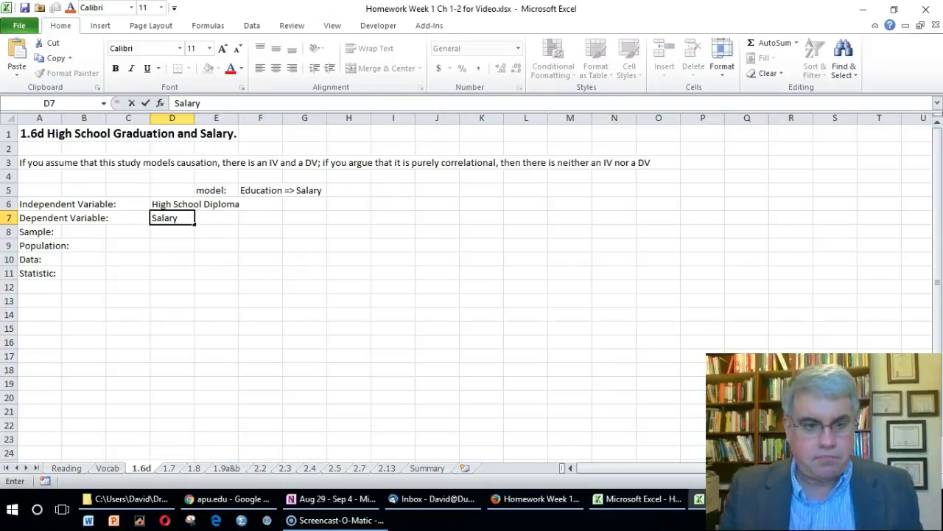
pyautogui.press('Return')
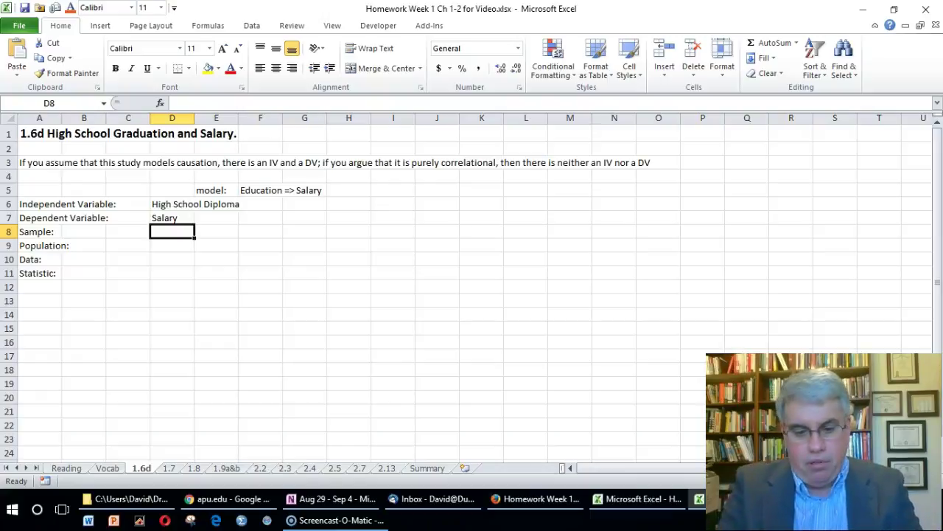
# Enter the sample in D8: '200 people in the town question, none of whom have more than a high school education.'
pyautogui.write('200 peo')
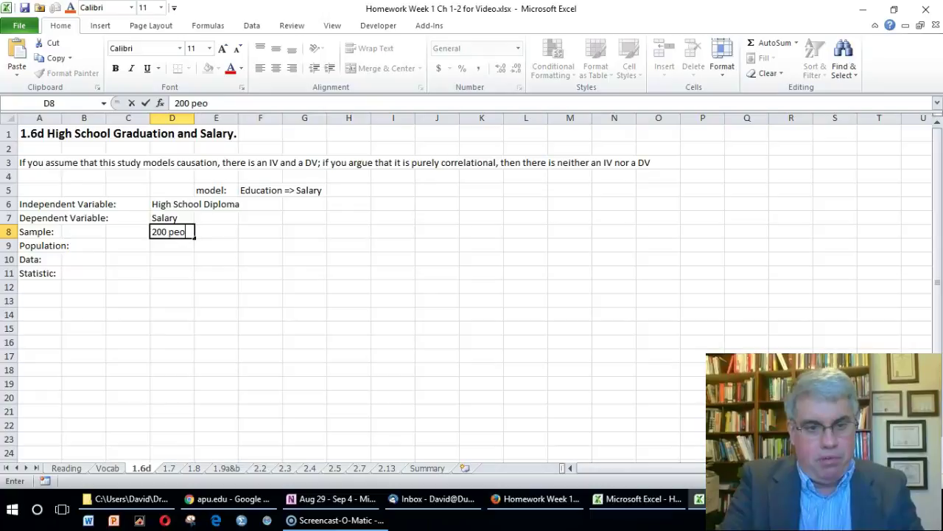
pyautogui.write('ple in the town')
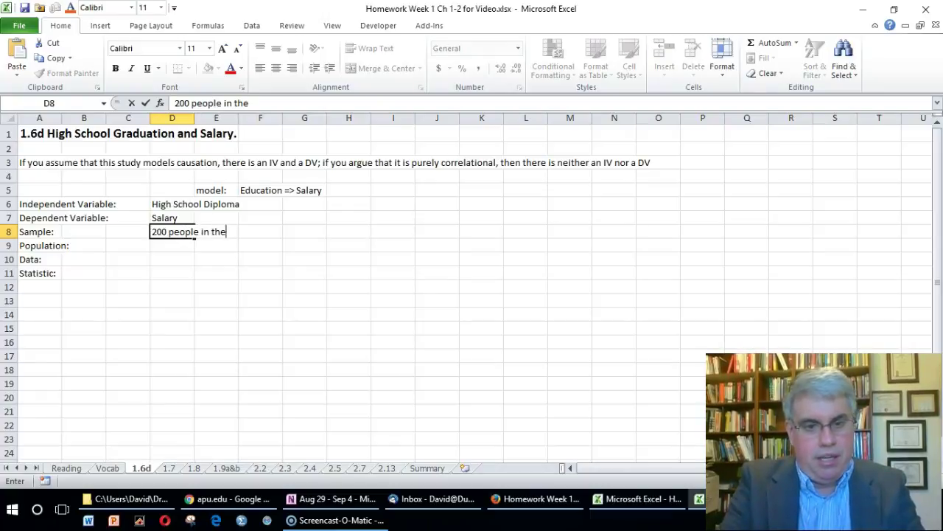
pyautogui.press('BackSpace')
pyautogui.press('BackSpace')
pyautogui.press('BackSpace')
pyautogui.write('own')
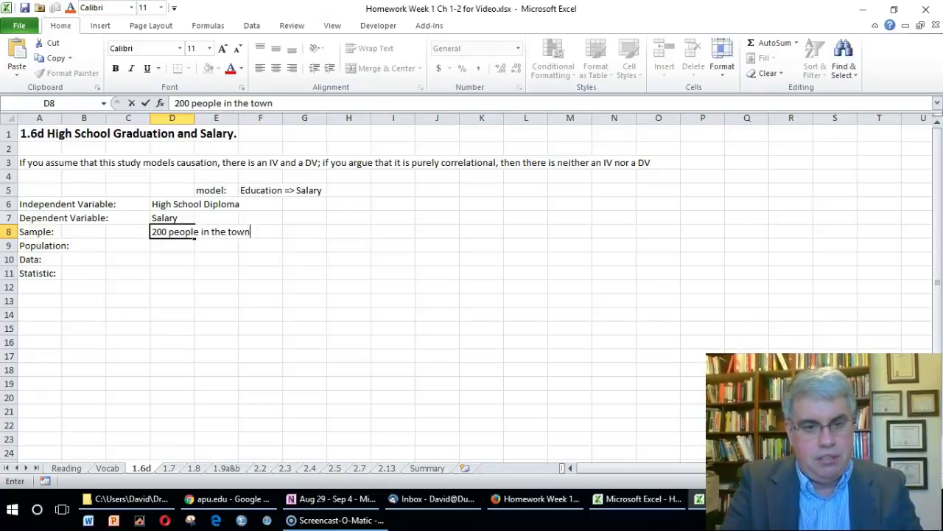
pyautogui.write(' question')
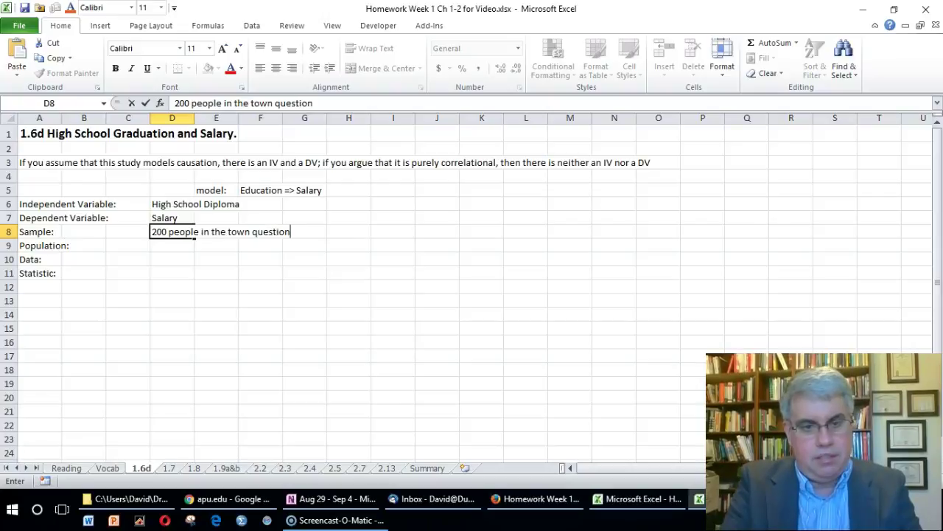
pyautogui.write(', none of who')
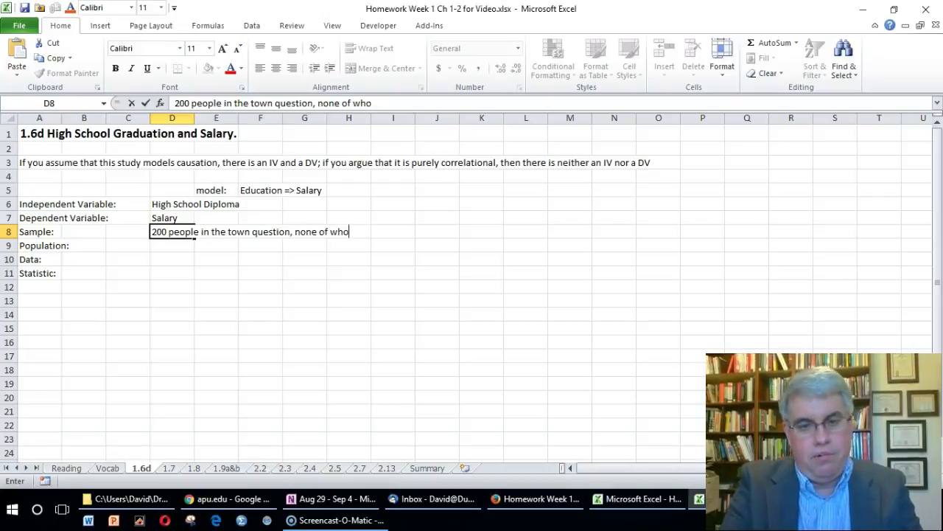
pyautogui.write('m have more than ')
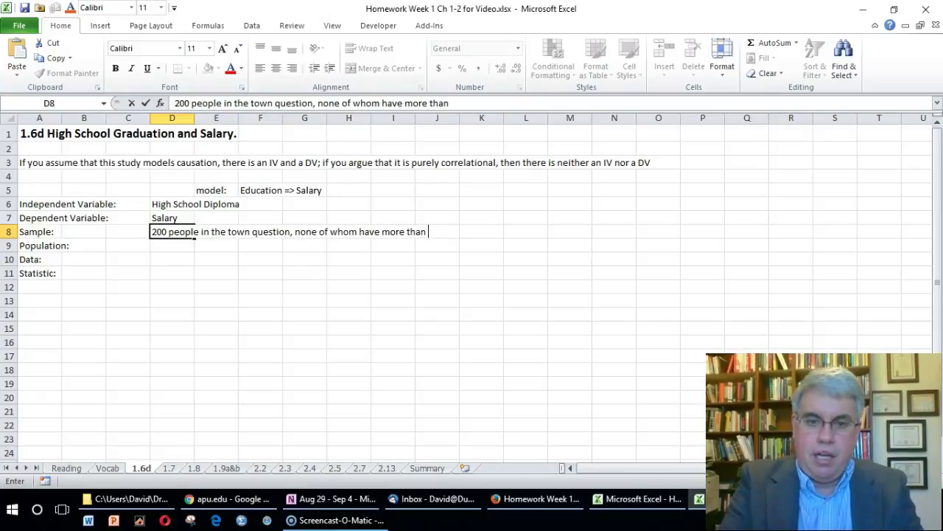
pyautogui.write('a high ')
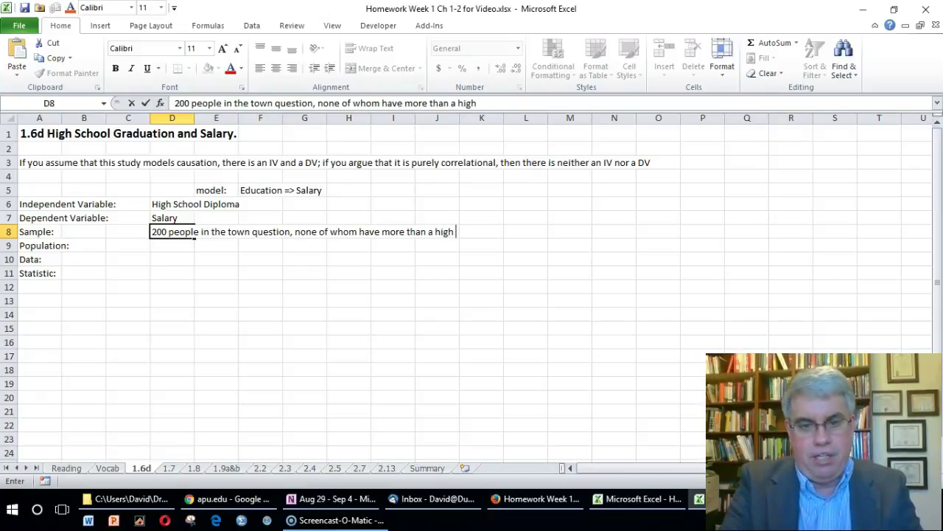
pyautogui.write('school educa')
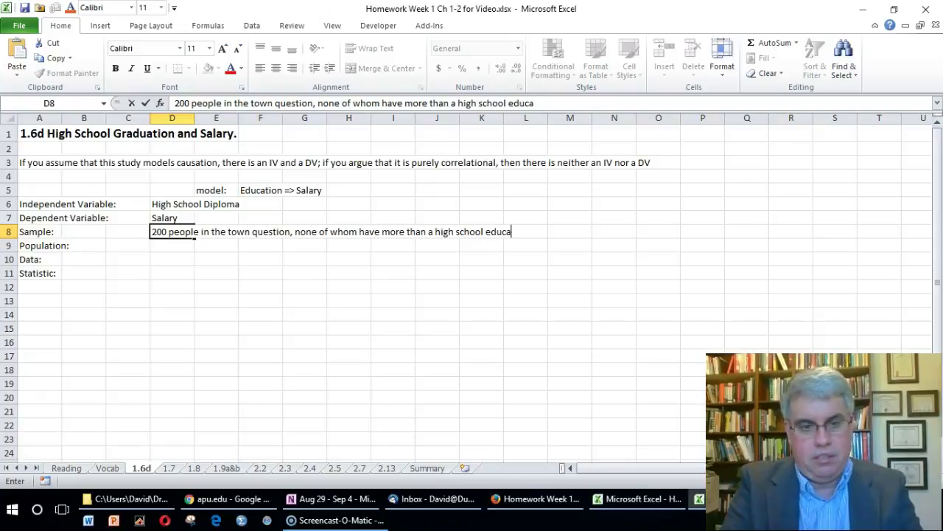
pyautogui.write('tion.')
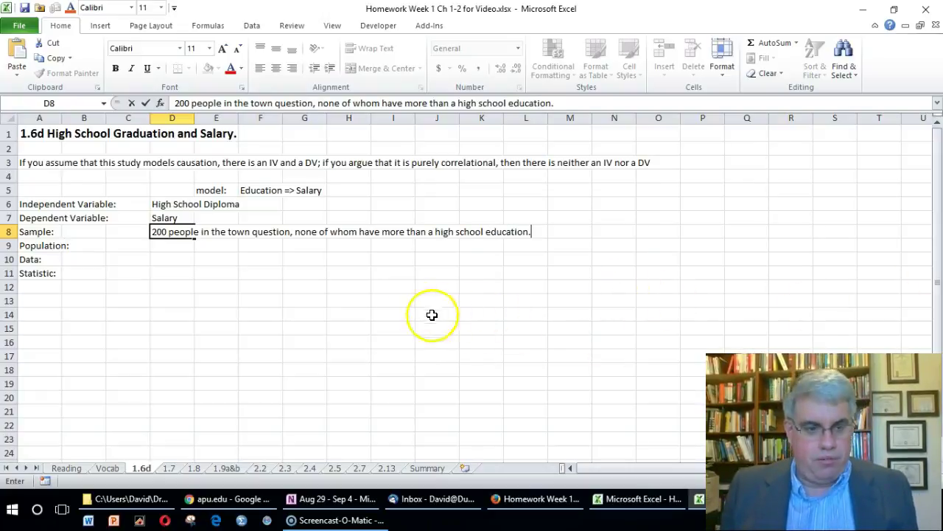
pyautogui.click(154, 243)
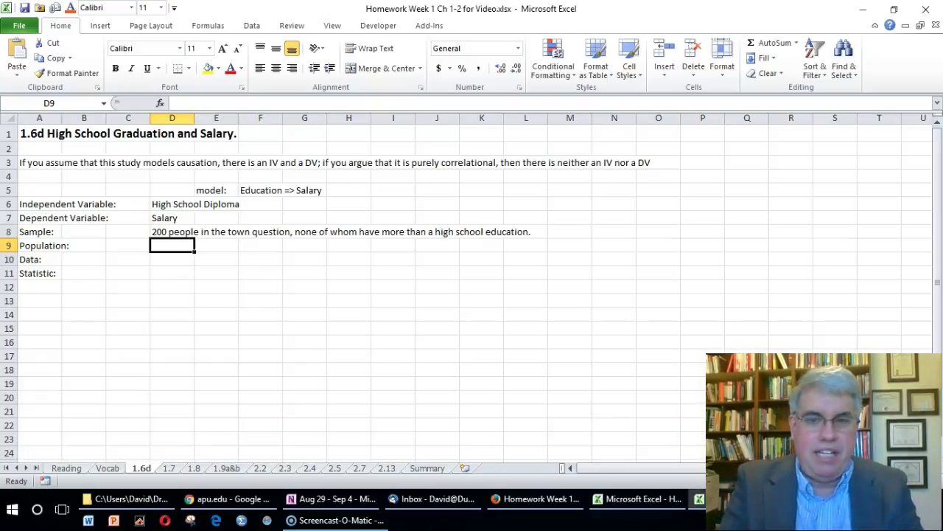
# Enter the population in D9: 'All people in this town, or similar towns, who don't have more than a high school education.'
pyautogui.write('Peop')
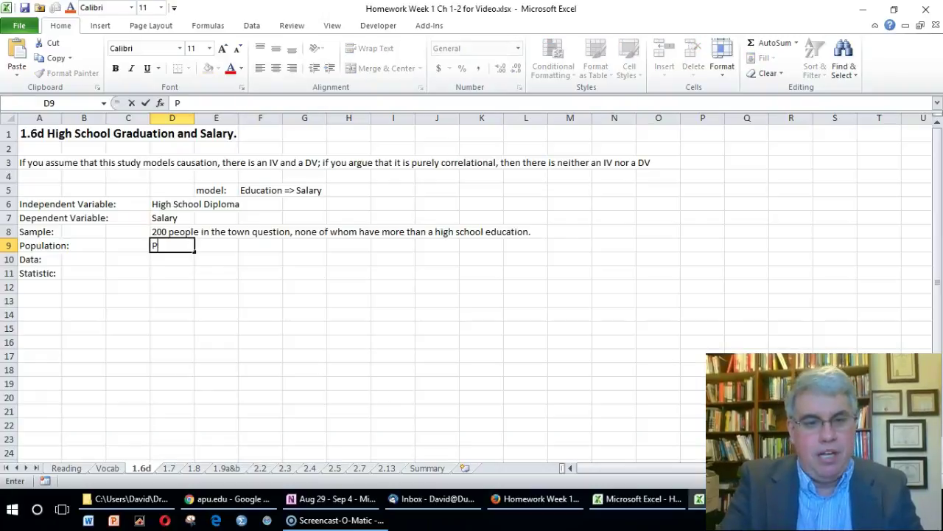
pyautogui.press('BackSpace')
pyautogui.press('BackSpace')
pyautogui.press('BackSpace')
pyautogui.press('BackSpace')
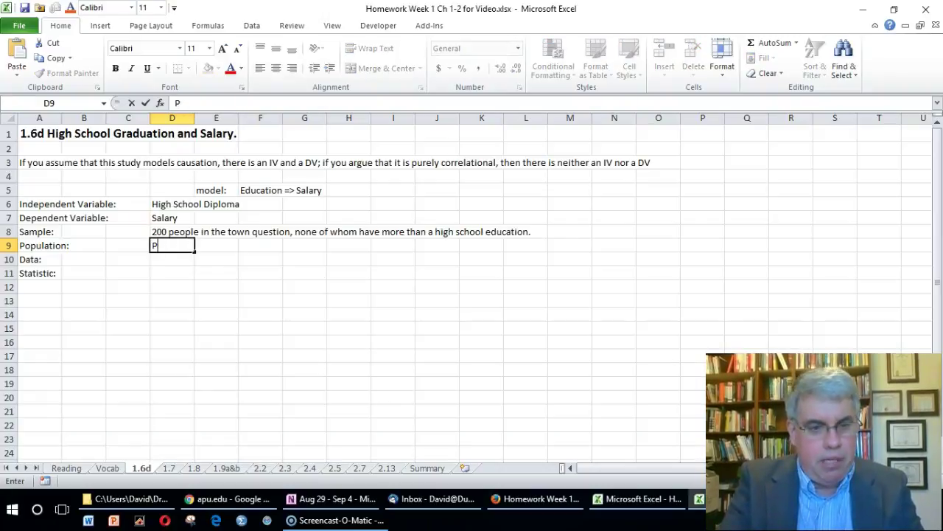
pyautogui.write('All people ')
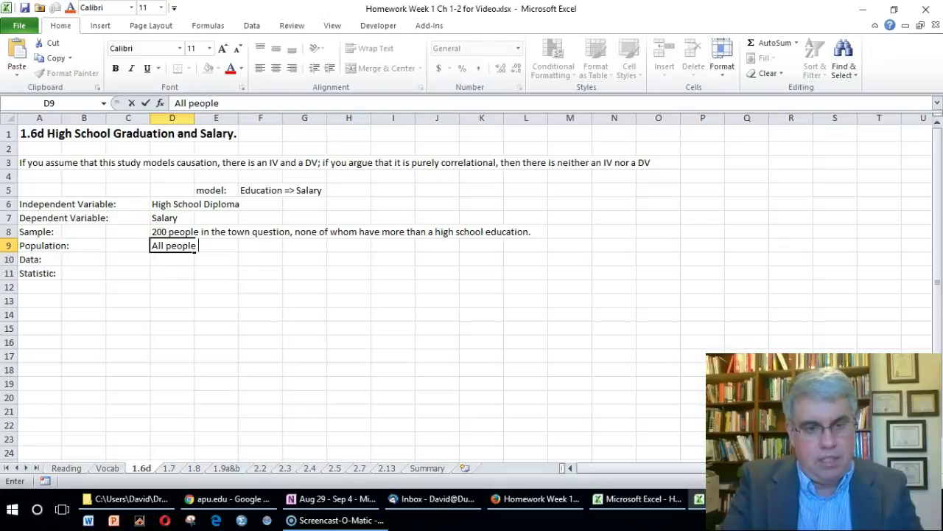
pyautogui.write('in this t')
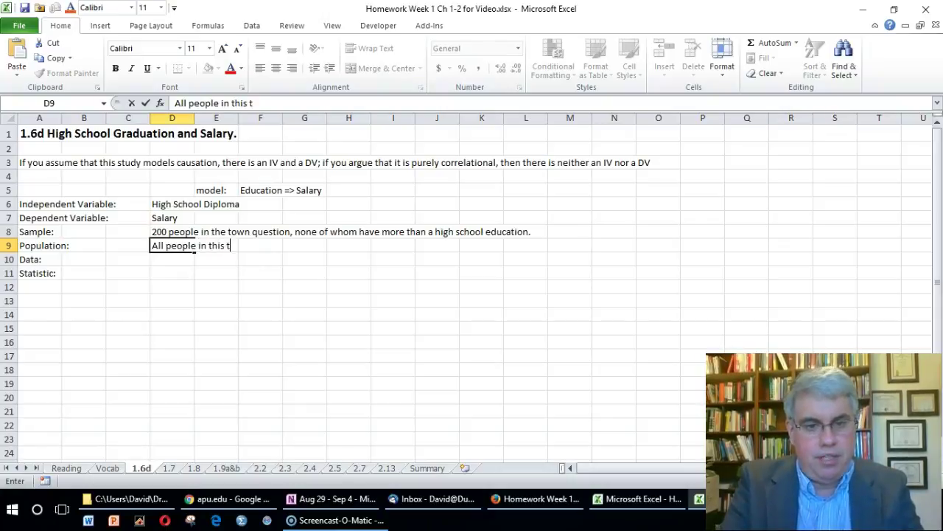
pyautogui.write('own, or simila')
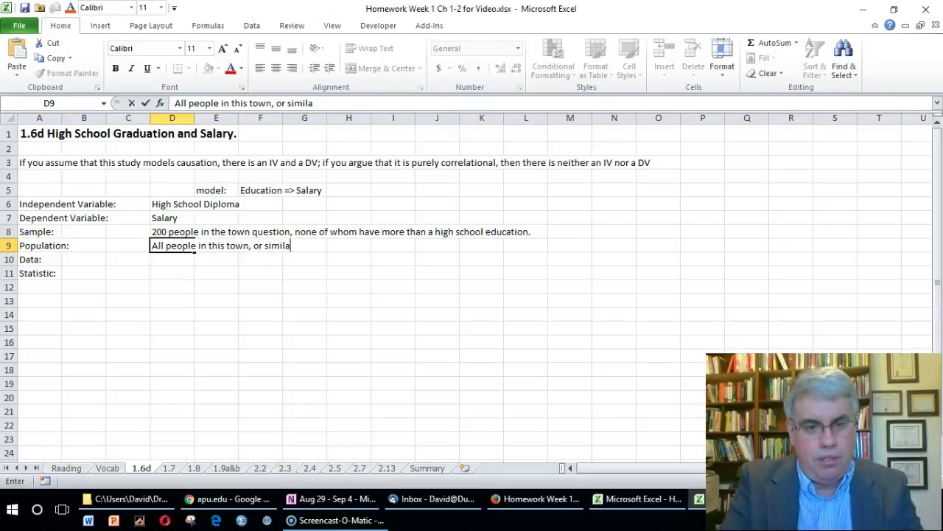
pyautogui.write('r towns, wh')
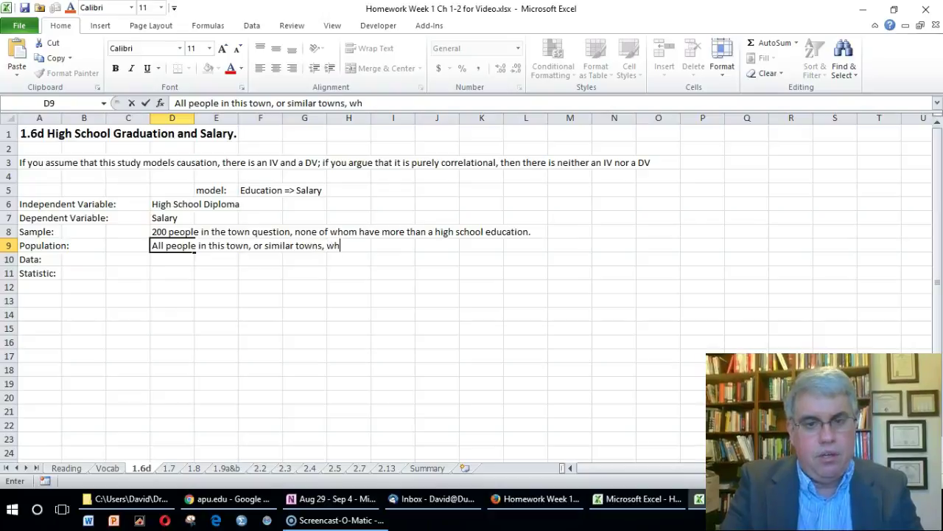
pyautogui.write("o don't ha")
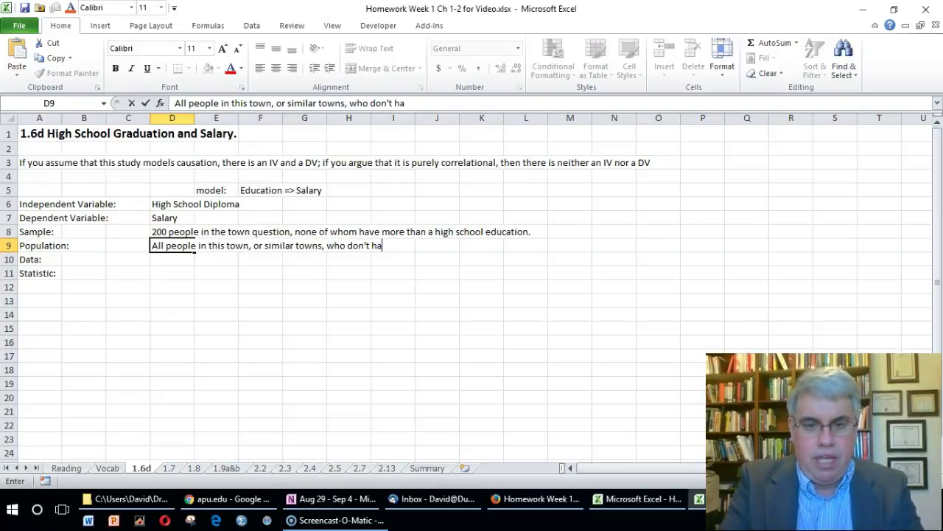
pyautogui.write('ve more tha')
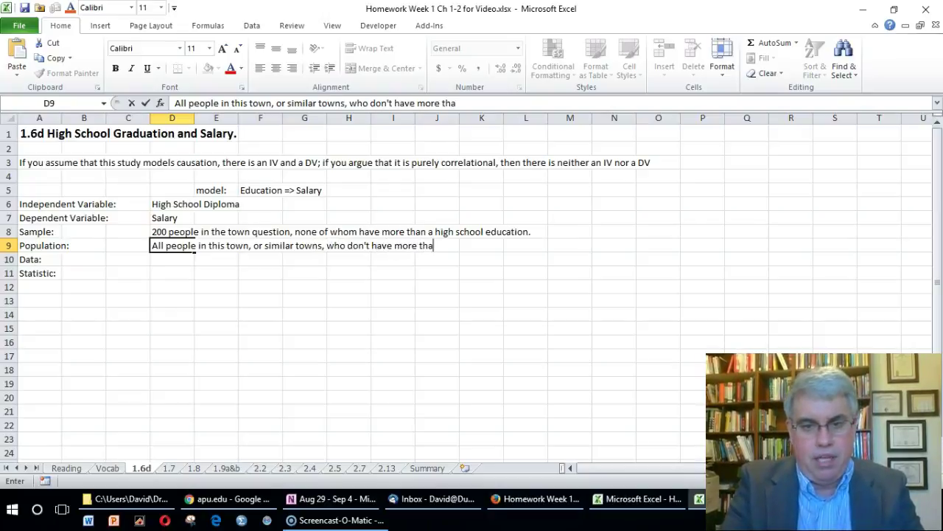
pyautogui.write('n a h')
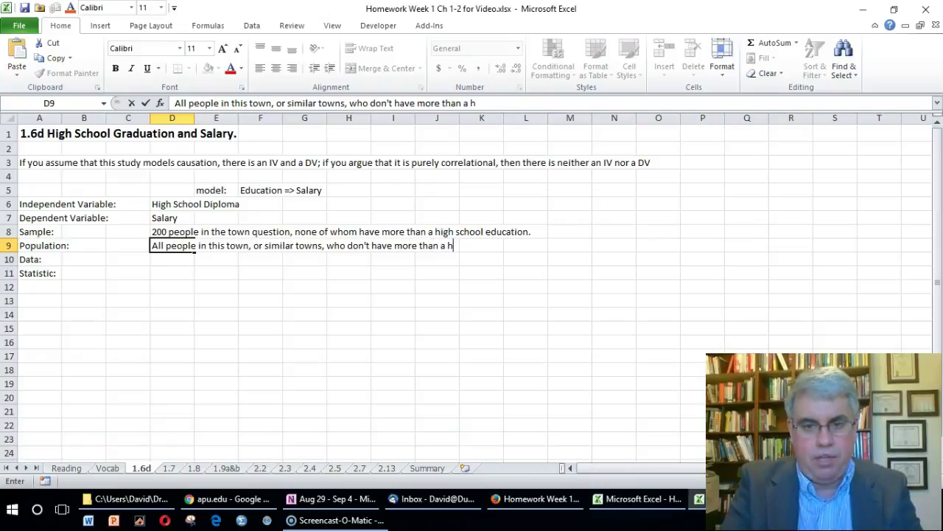
pyautogui.write('igh school education.')
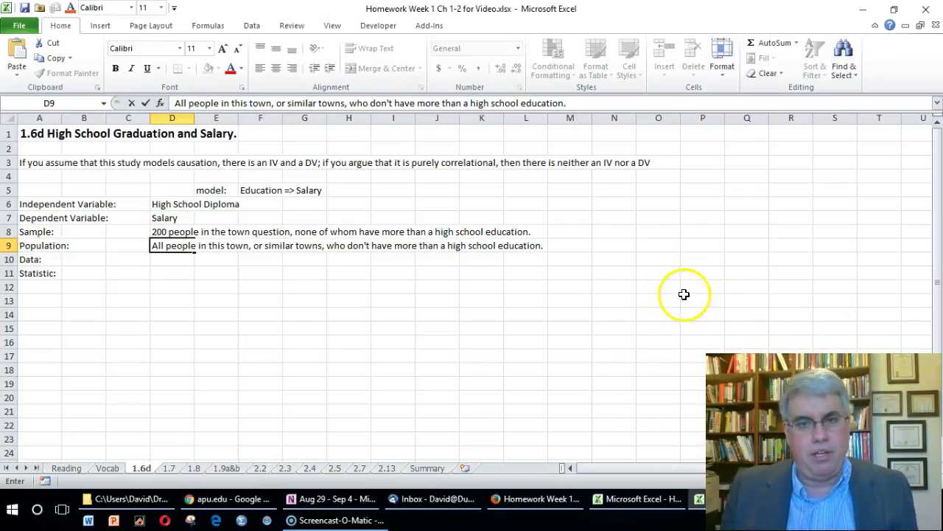
pyautogui.click(174, 263)
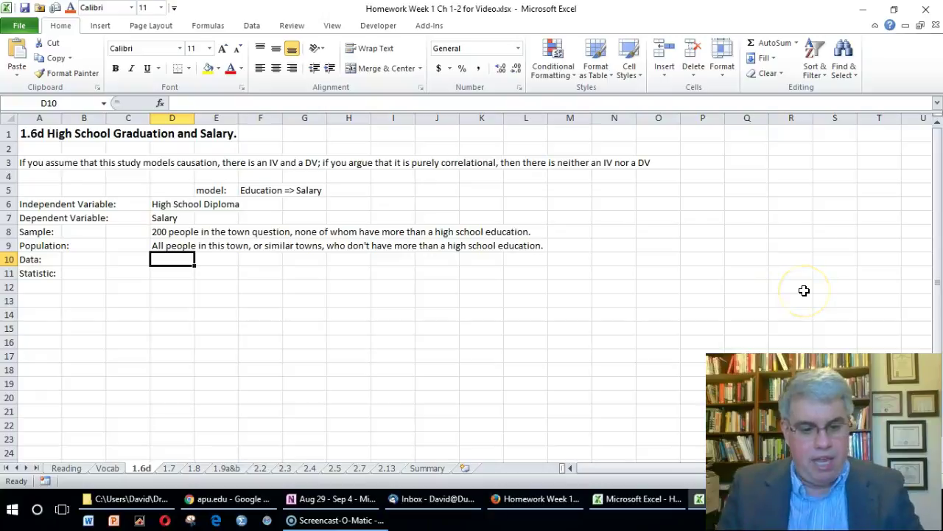
# Enter '200 salaries, 100 in each group.' as the data answer in D10
pyautogui.write('200')
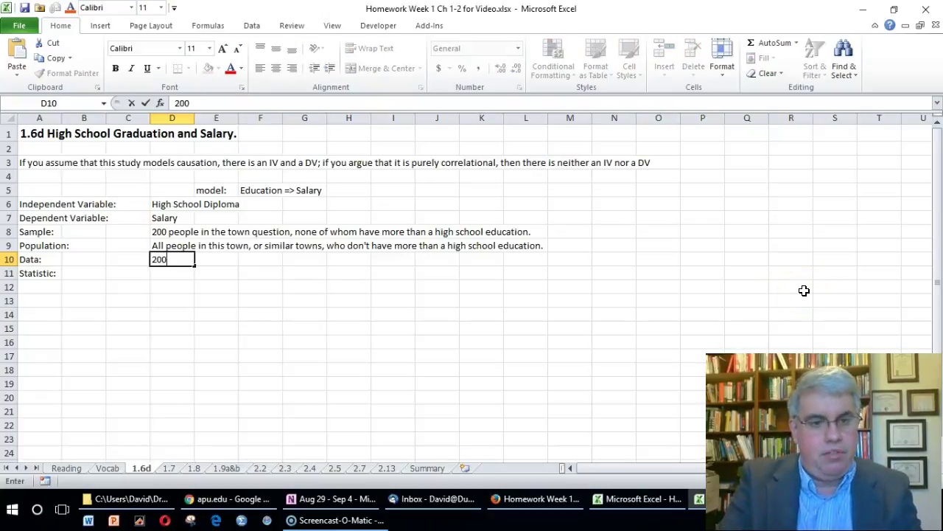
pyautogui.write(' people')
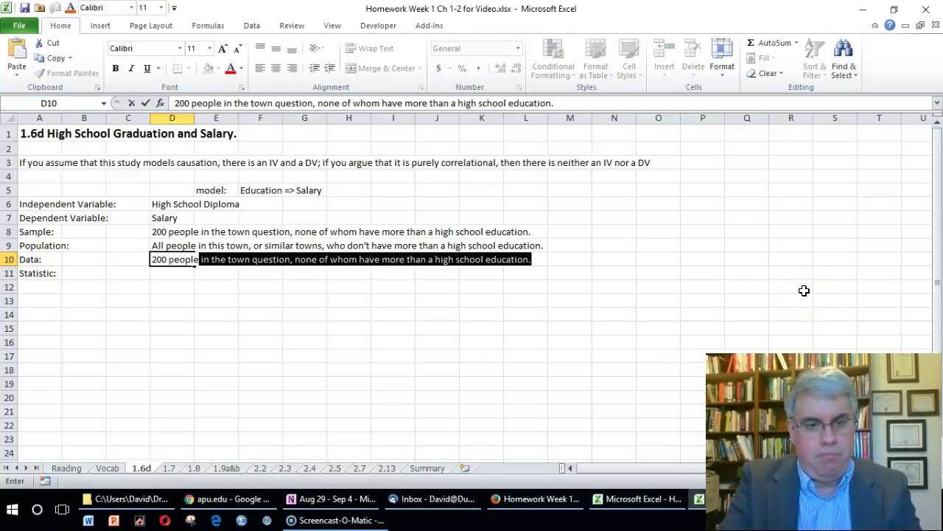
pyautogui.press('BackSpace')
pyautogui.press('BackSpace')
pyautogui.press('BackSpace')
pyautogui.press('BackSpace')
pyautogui.press('BackSpace')
pyautogui.press('BackSpace')
pyautogui.press('BackSpace')
pyautogui.press('BackSpace')
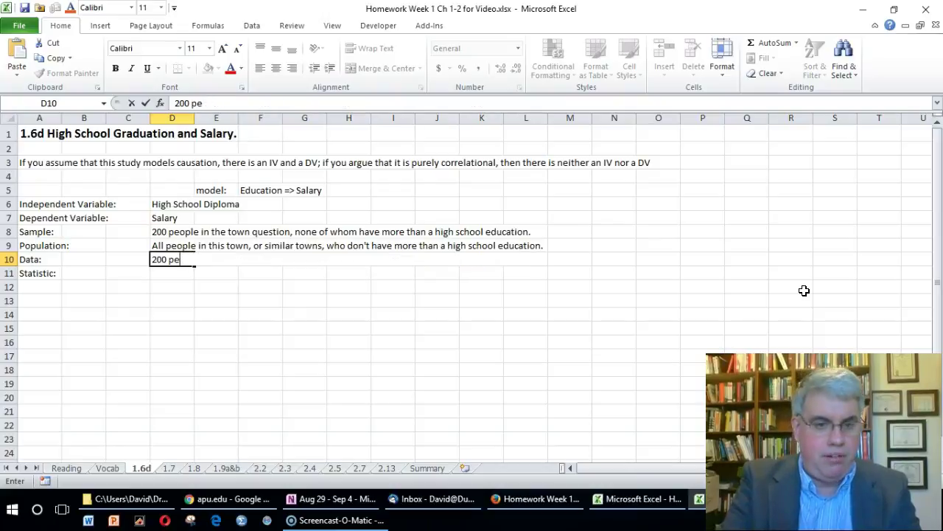
pyautogui.write('salaries')
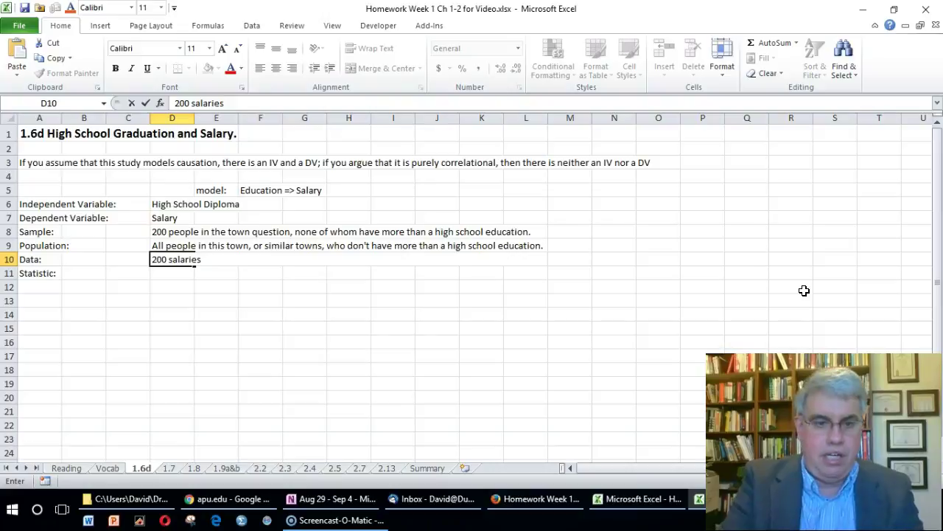
pyautogui.write(', 100 in ea')
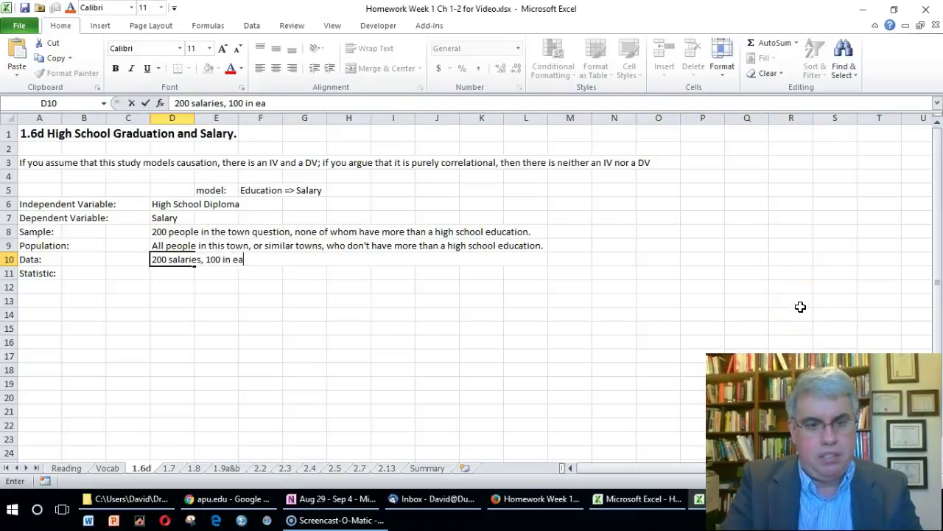
pyautogui.write('ch group.')
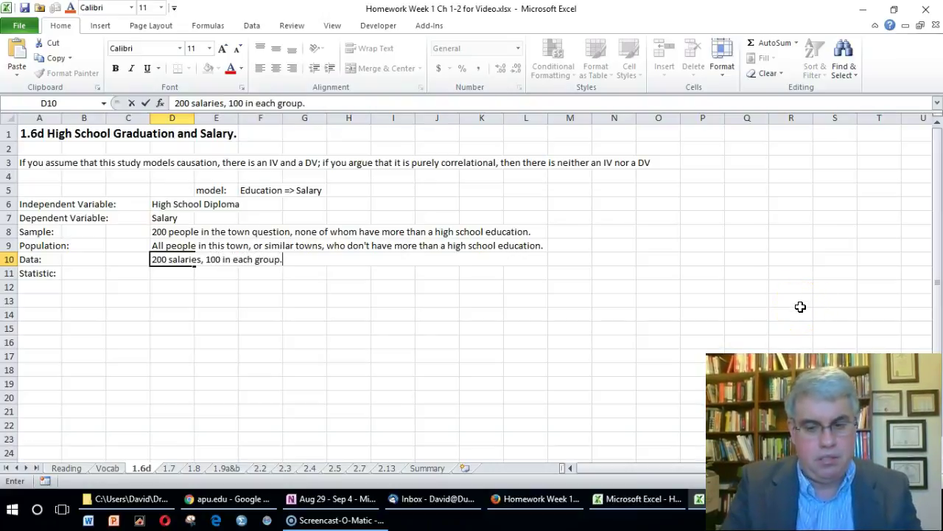
pyautogui.press('Return')
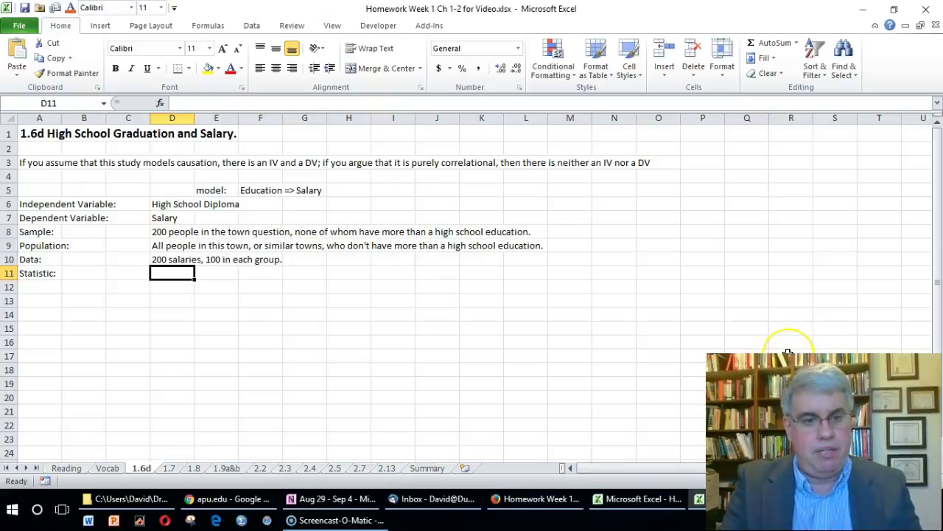
# Type 'Average Salary for each of the two groups' as the statistic in D11
pyautogui.write('Salary')
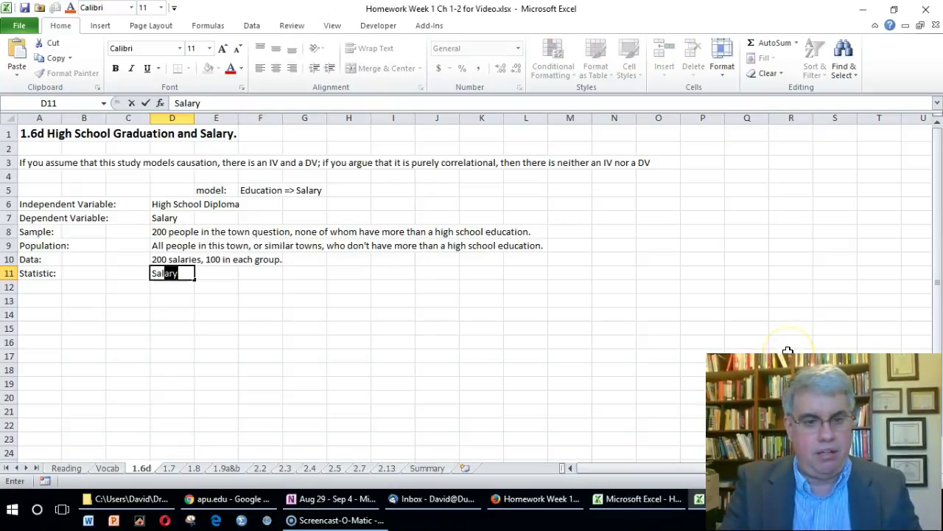
pyautogui.press('BackSpace')
pyautogui.press('BackSpace')
pyautogui.press('BackSpace')
pyautogui.press('BackSpace')
pyautogui.press('BackSpace')
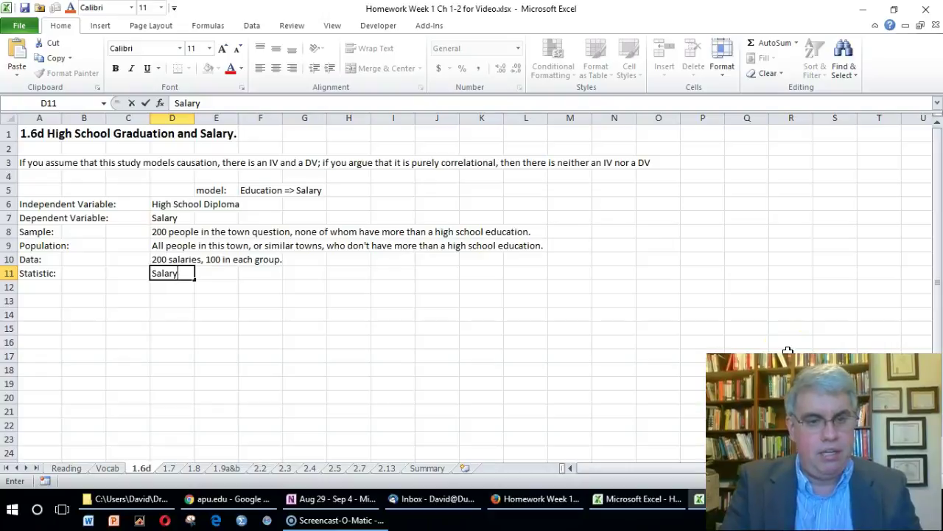
pyautogui.press('BackSpace')
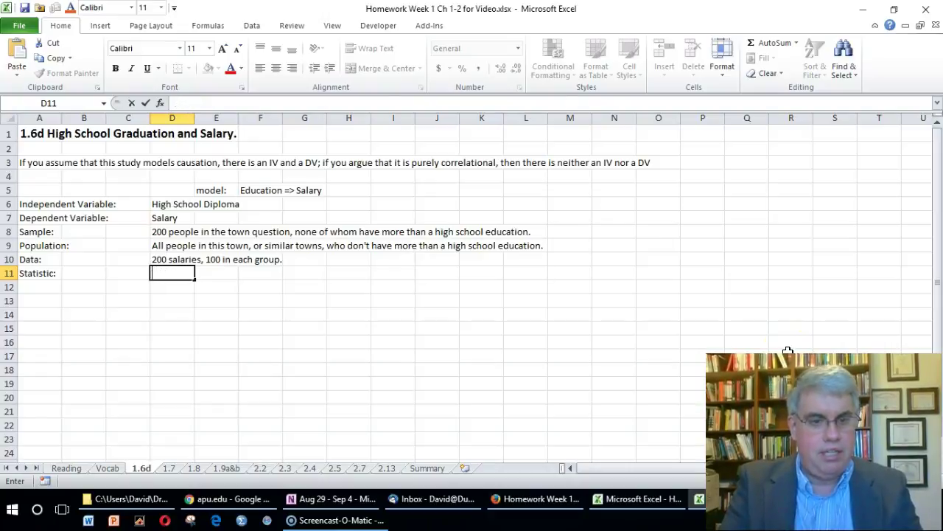
pyautogui.write('Average S')
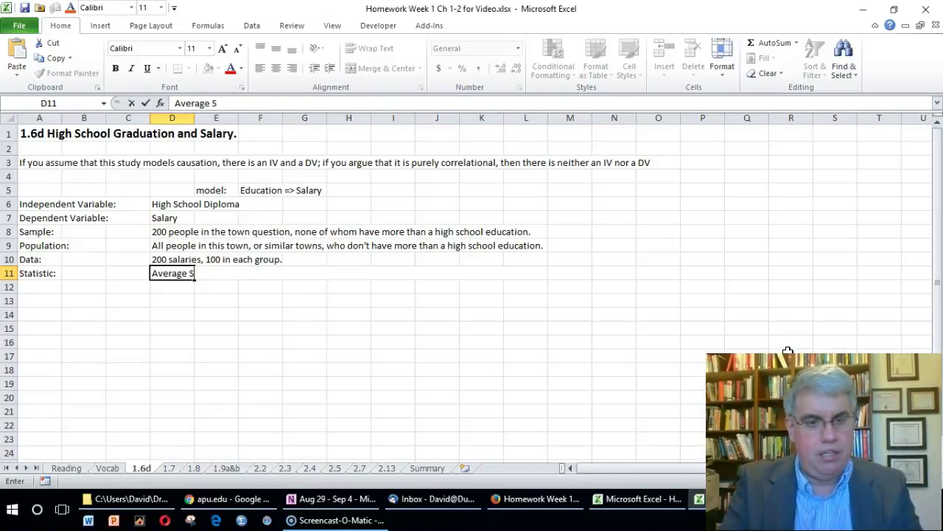
pyautogui.write('al')
pyautogui.press('BackSpace')
pyautogui.write('alary fo')
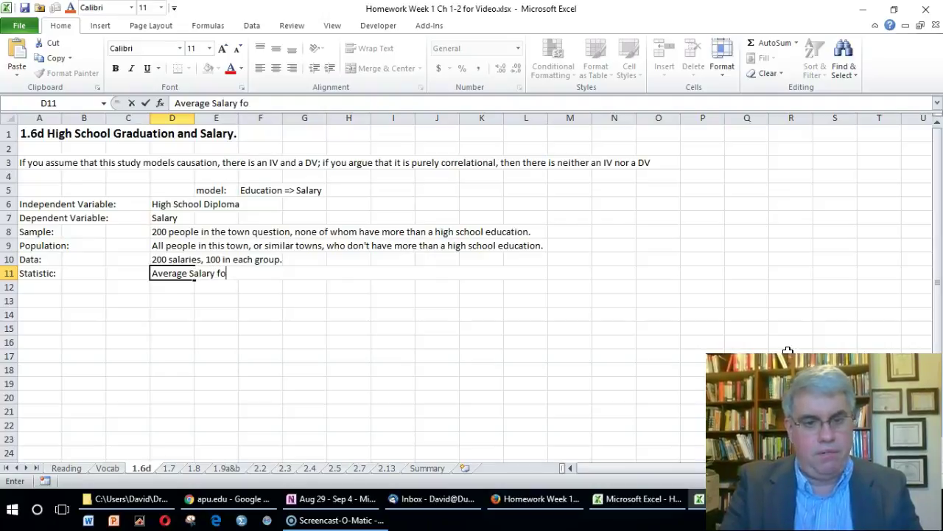
pyautogui.write('r each of the t')
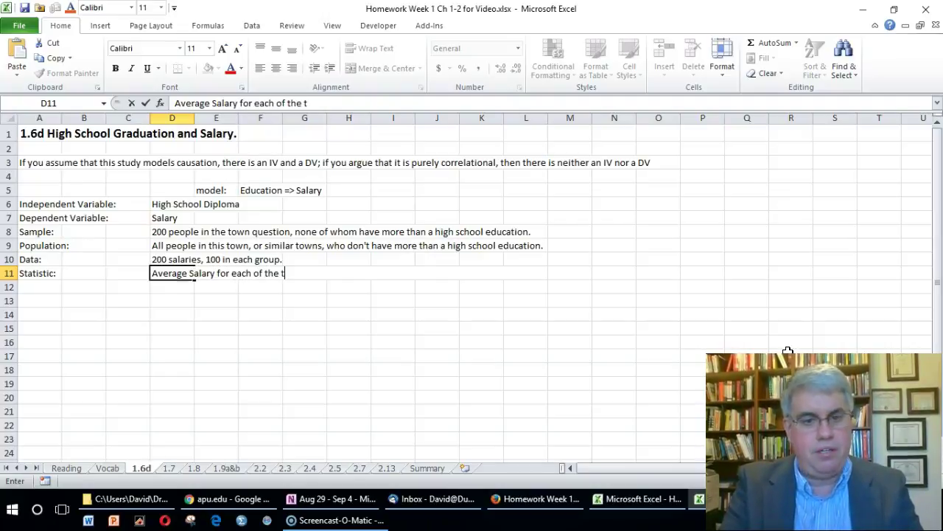
pyautogui.write('wo groups')
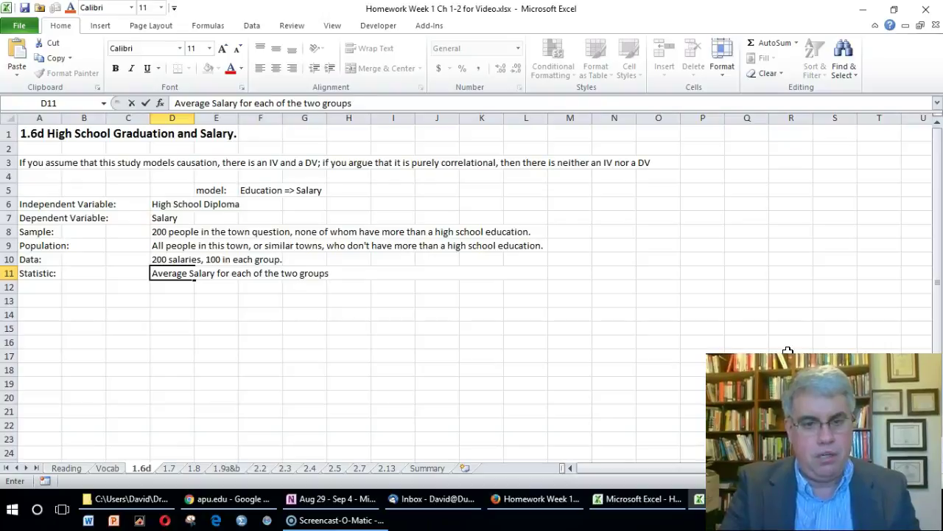